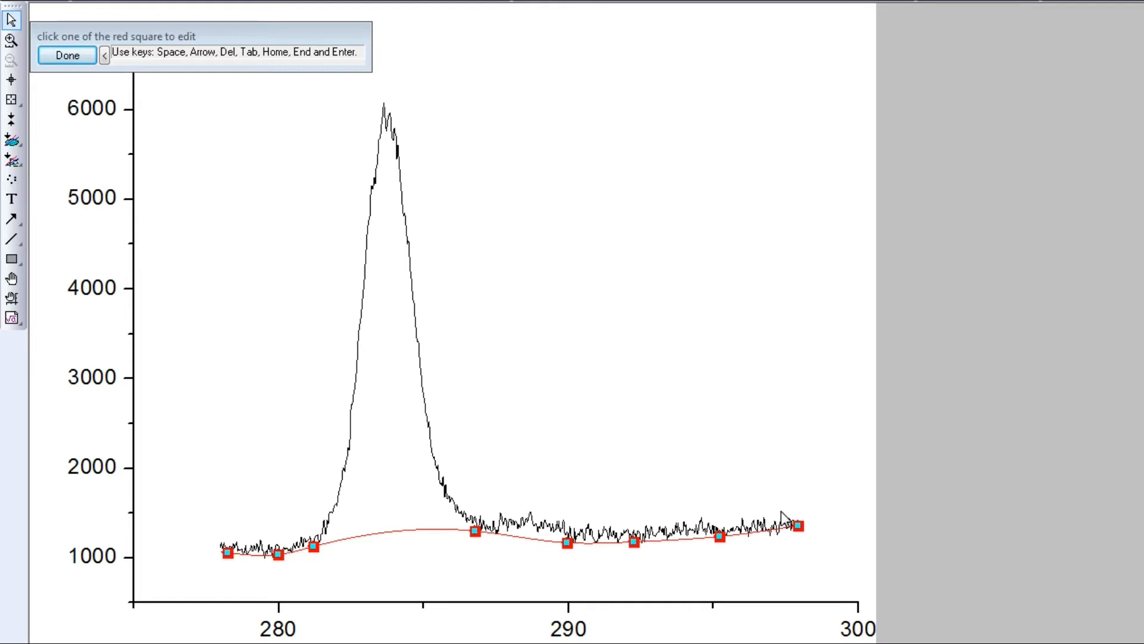
# Step: Finish editing the baseline anchor points and subtract the spline baseline from the C 1s spectrum
pyautogui.click(69, 56)
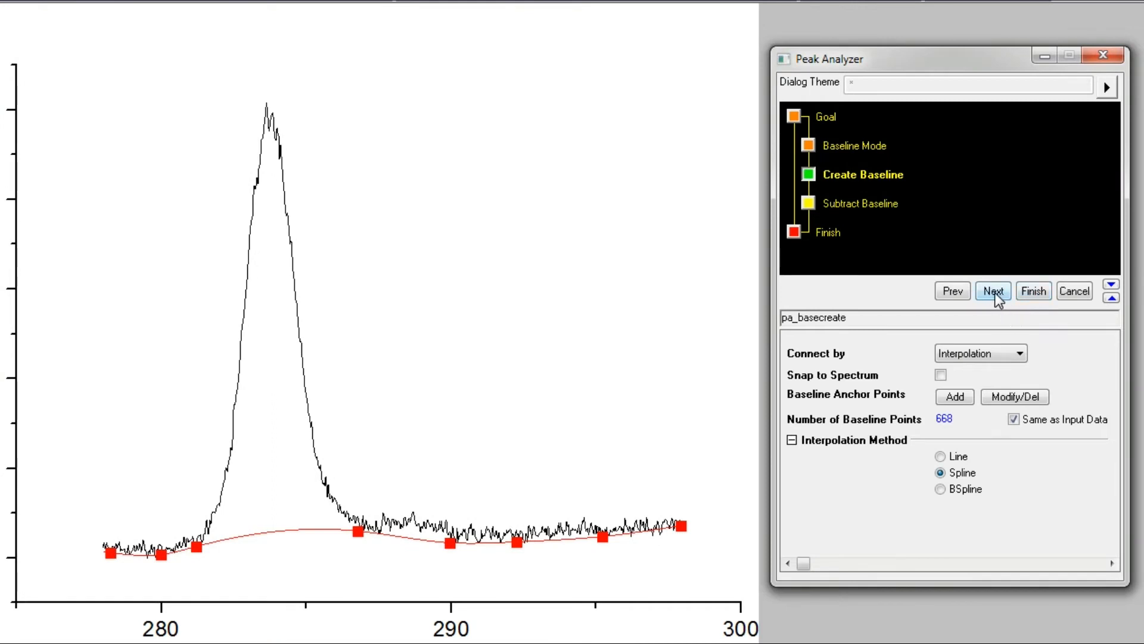
pyautogui.click(995, 291)
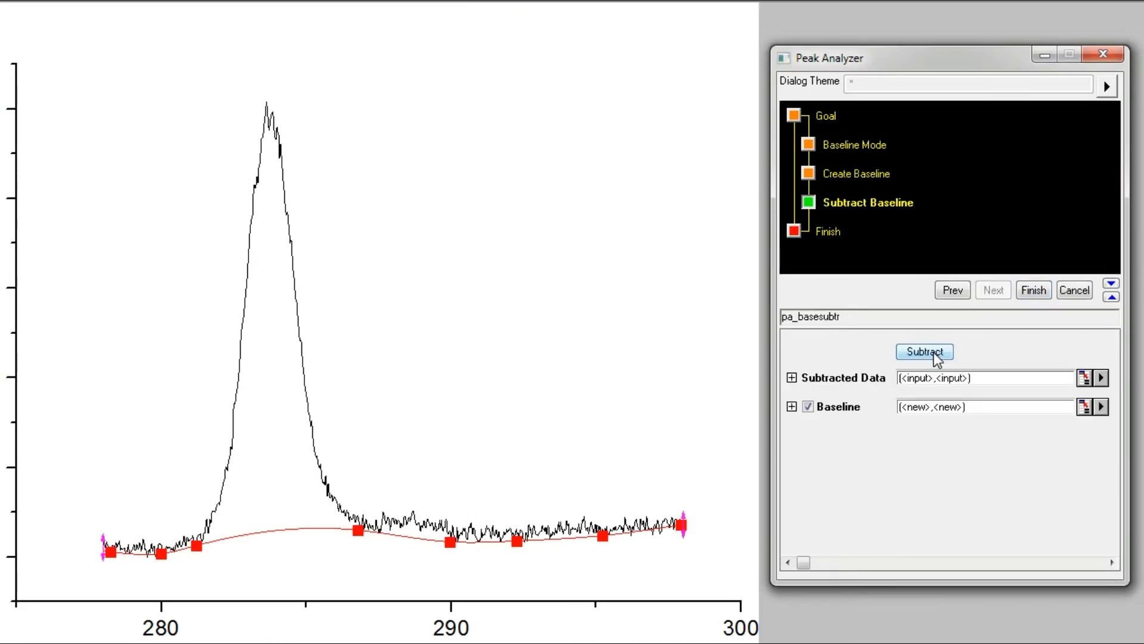
pyautogui.click(1033, 289)
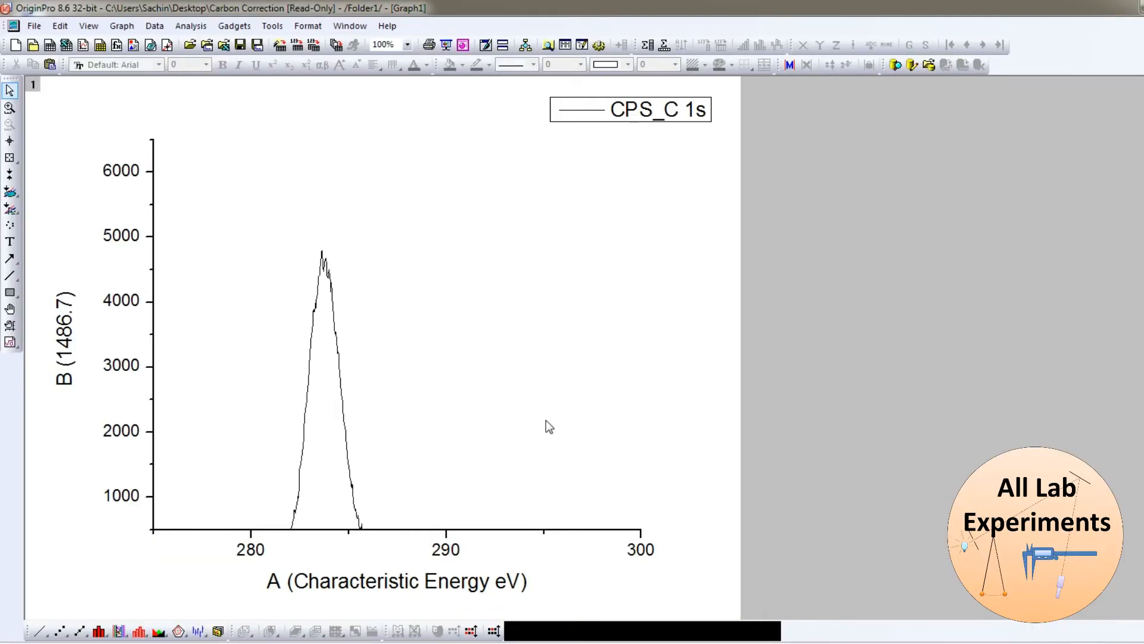
# Step: Set the graph's vertical axis to start from 0
pyautogui.doubleClick(155, 409)
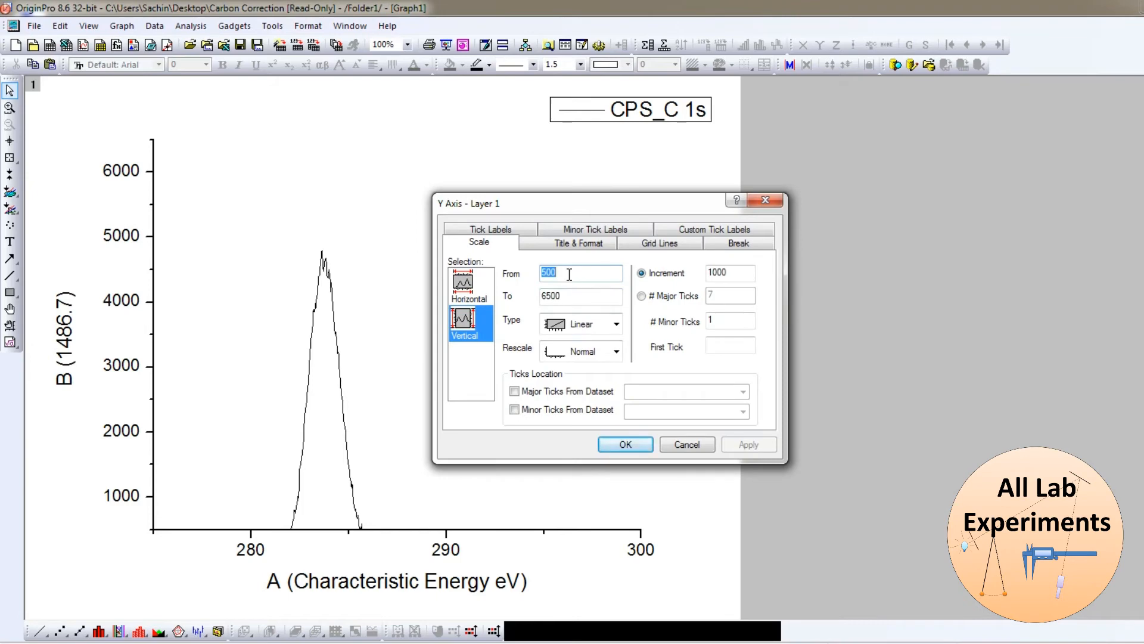
pyautogui.write('0')
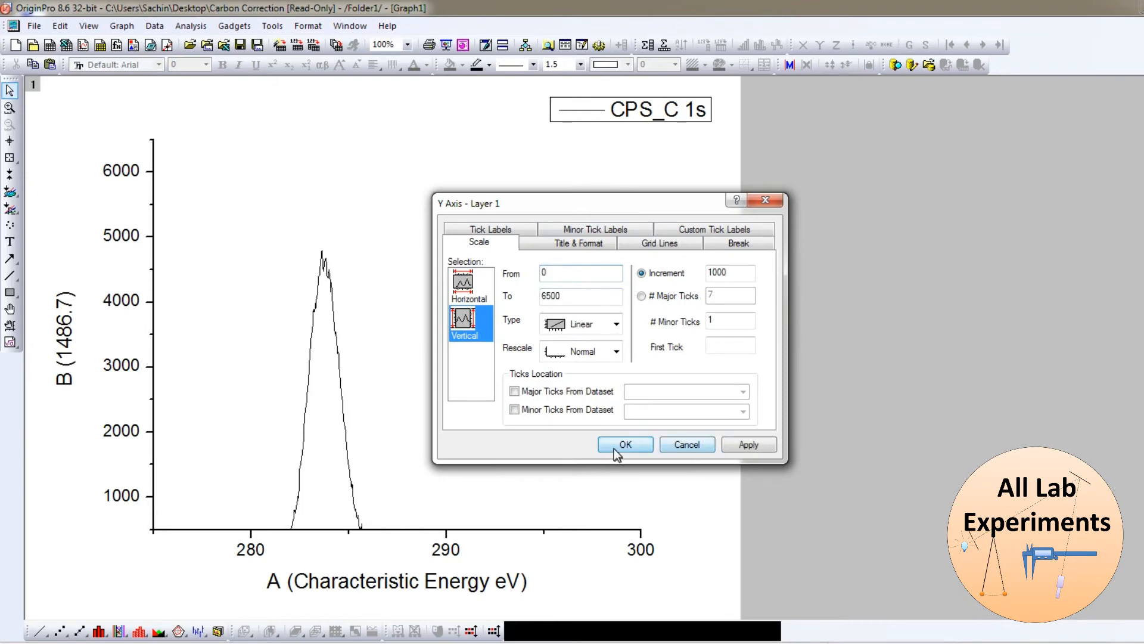
pyautogui.click(615, 448)
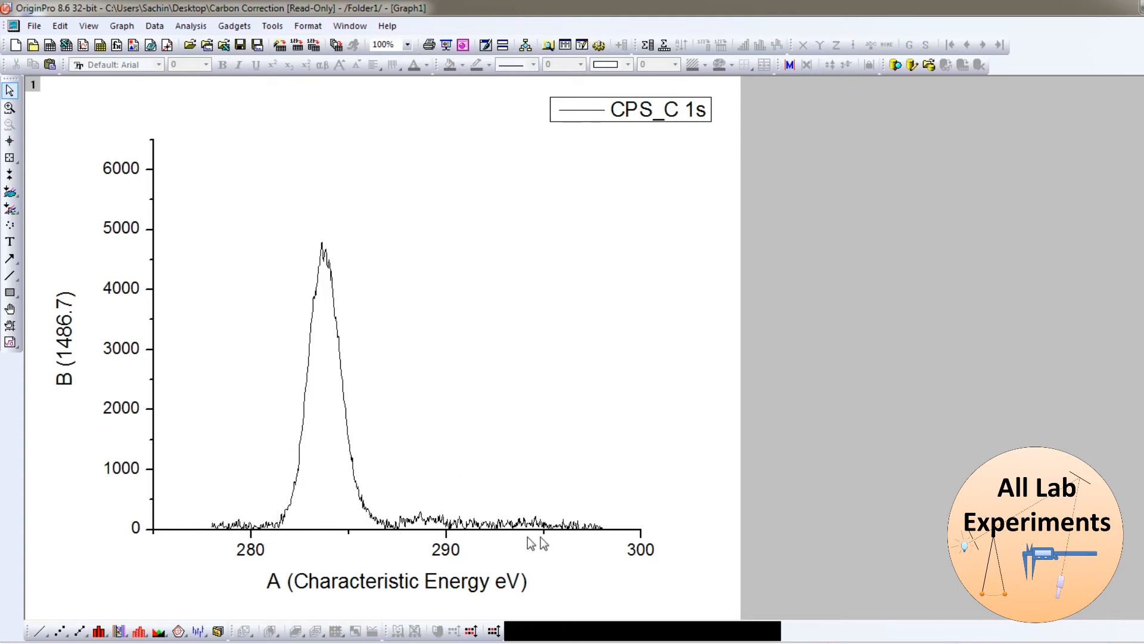
# Step: Set the lower limit of the graph's vertical axis scale to -500
pyautogui.doubleClick(153, 425)
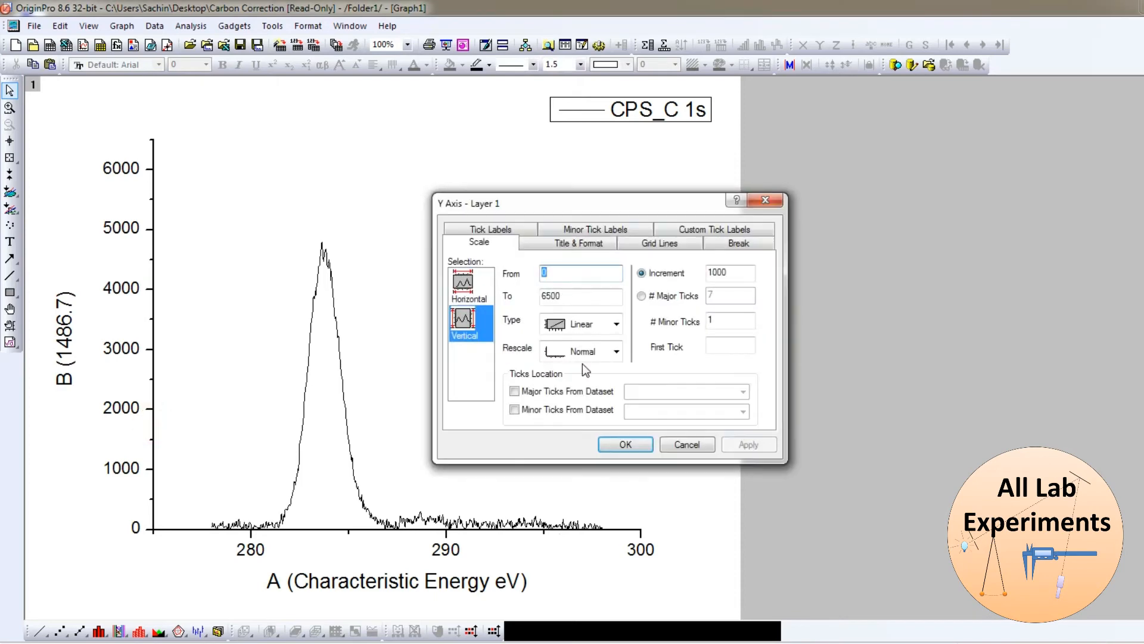
pyautogui.write('-')
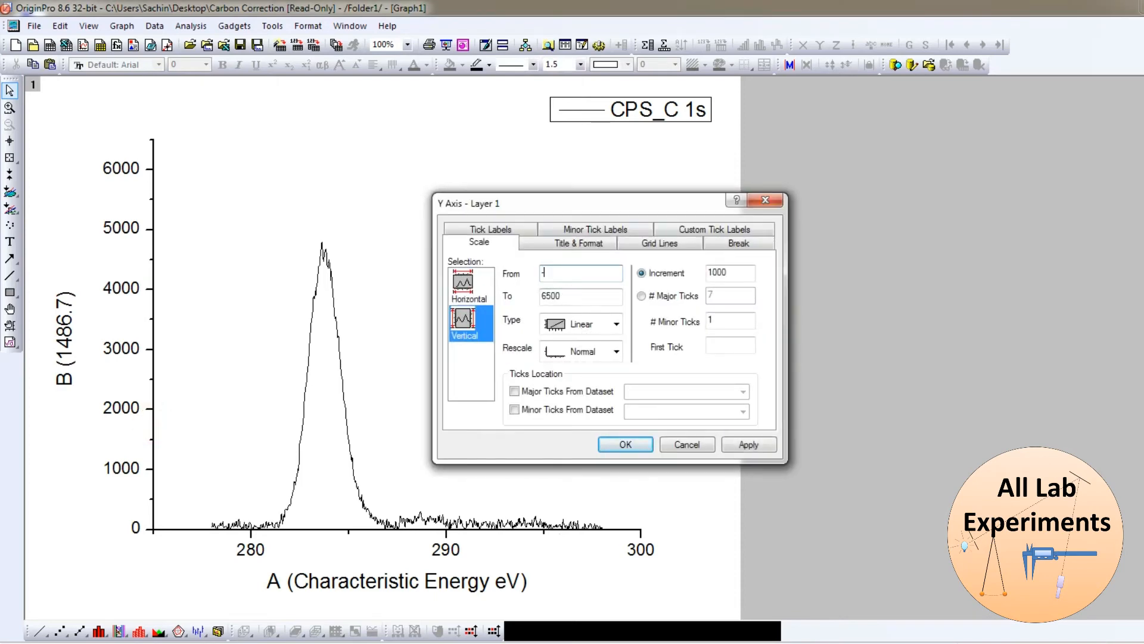
pyautogui.write('500')
pyautogui.click(618, 446)
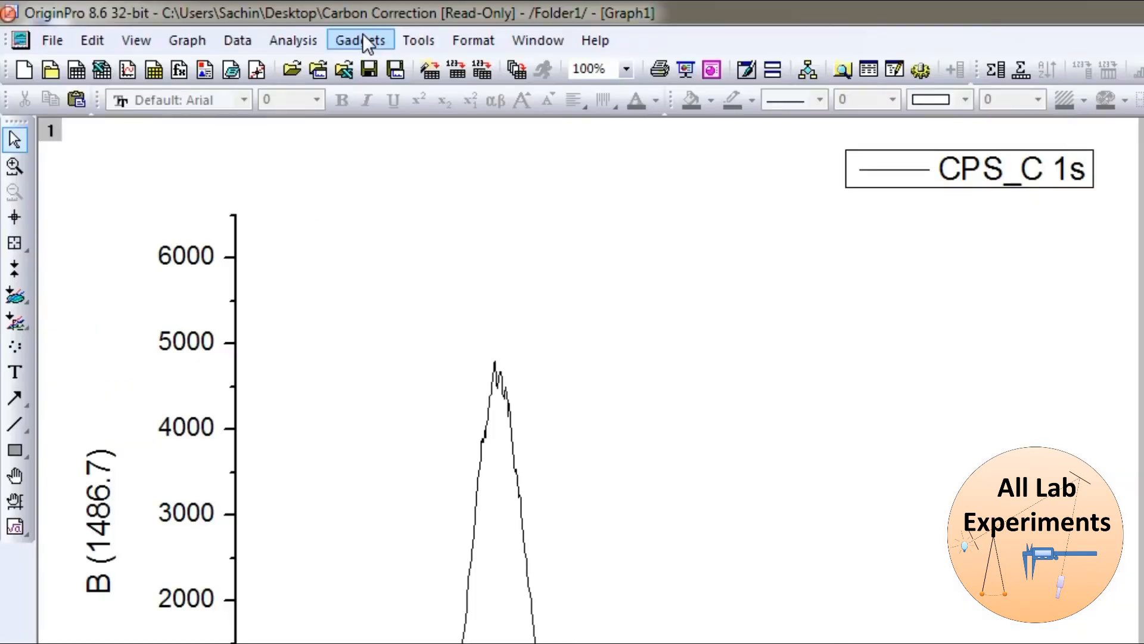
# Step: Apply a Quick Fit with the Peak - Gauss function to the baseline-corrected C 1s peak
pyautogui.click(362, 34)
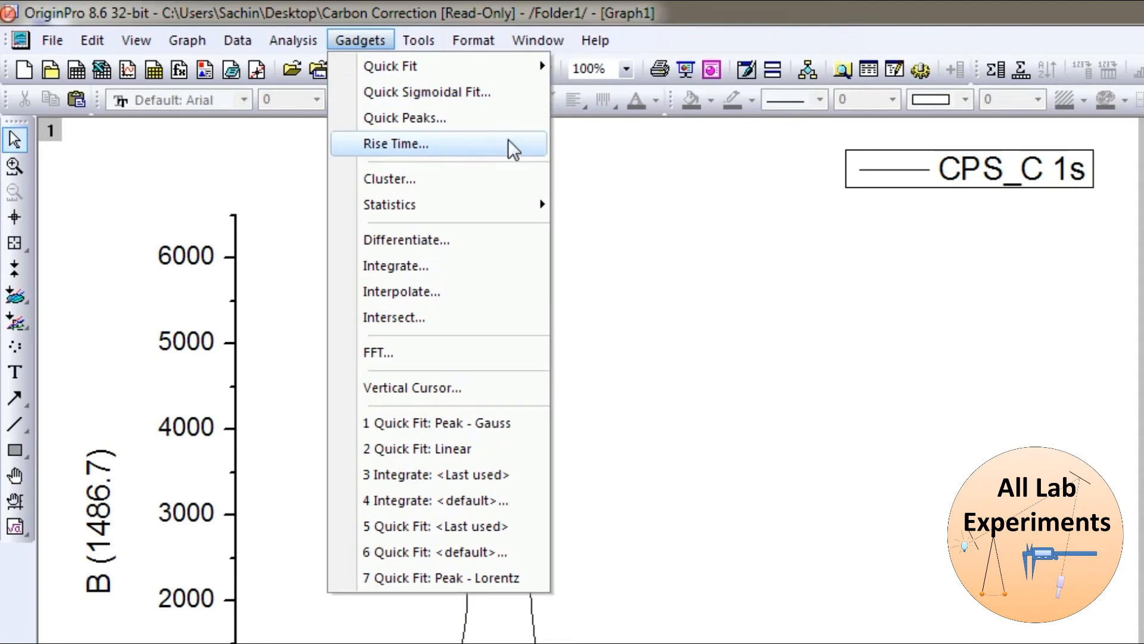
pyautogui.moveTo(484, 76)
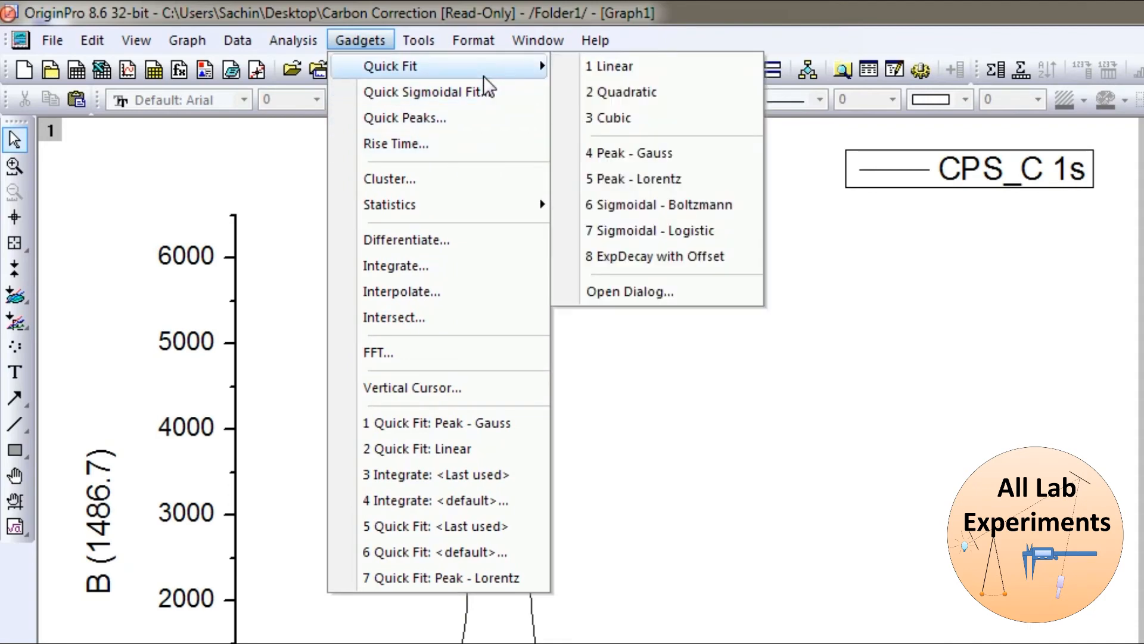
pyautogui.click(691, 153)
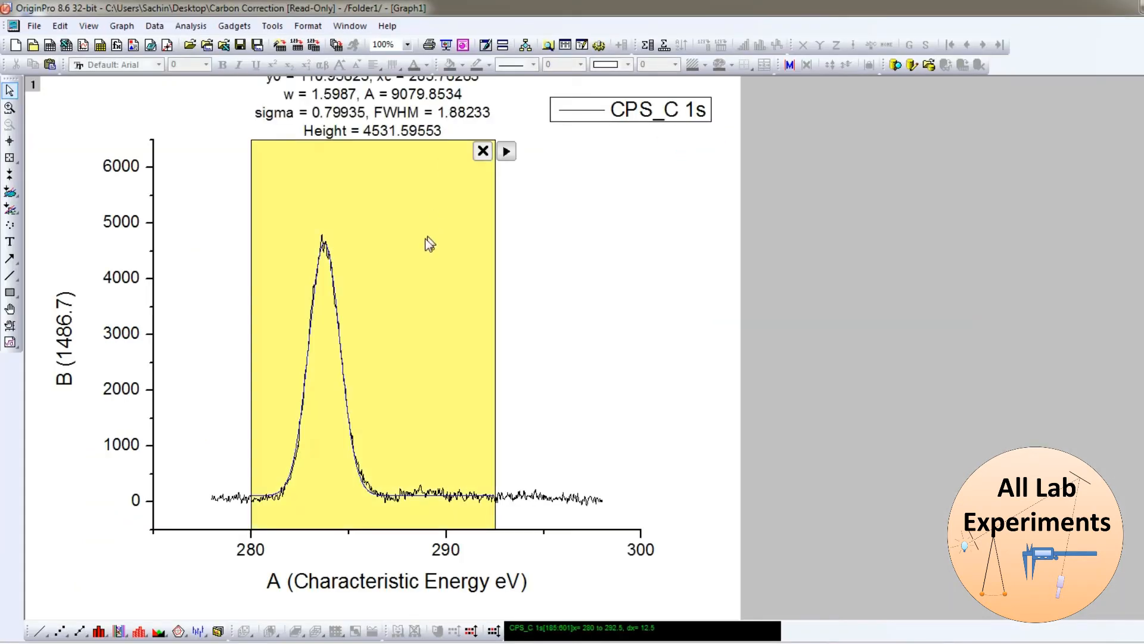
# Step: Adjust the fit region to span about 277.5 to 293.6 eV and move the fit results label beside the peak
pyautogui.moveTo(417, 243); pyautogui.dragTo(383, 246)
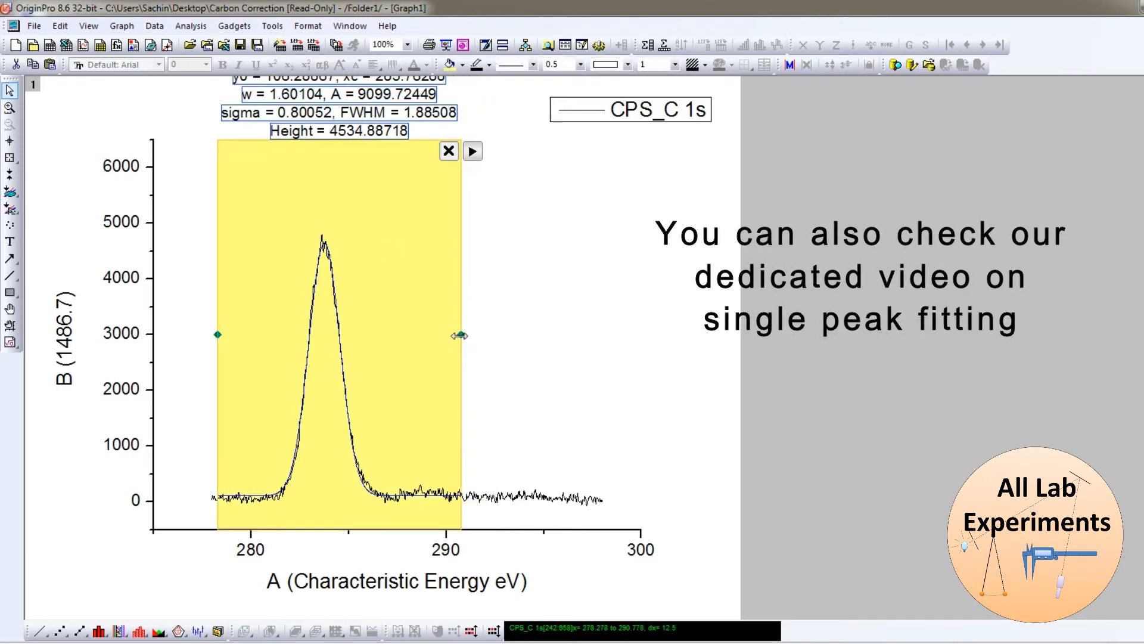
pyautogui.moveTo(462, 335); pyautogui.dragTo(517, 344)
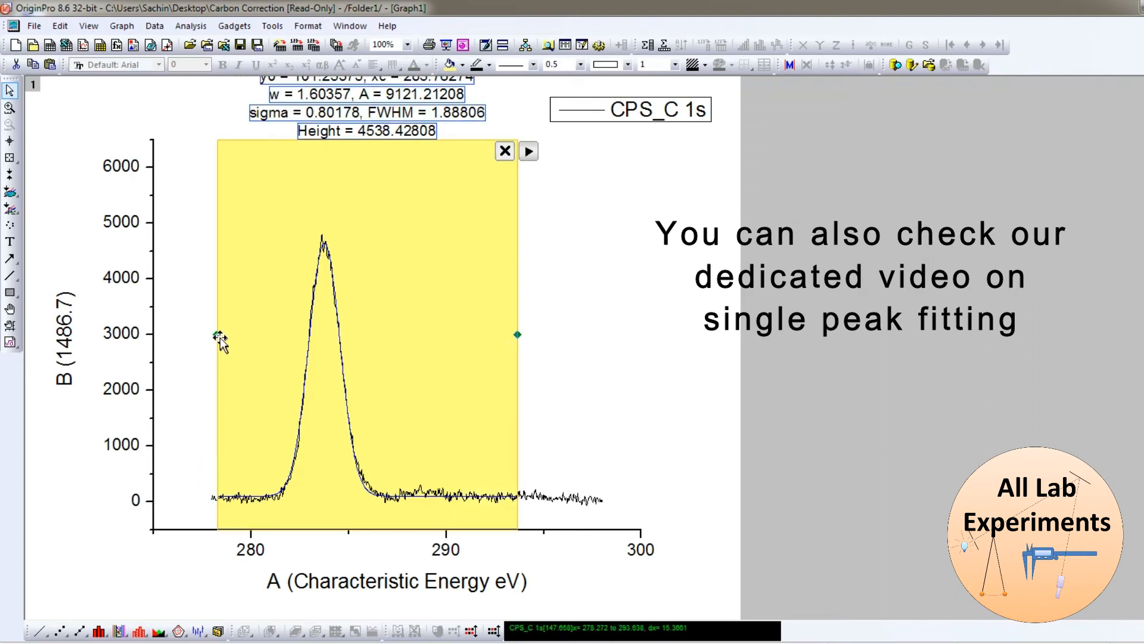
pyautogui.moveTo(218, 334); pyautogui.dragTo(202, 336)
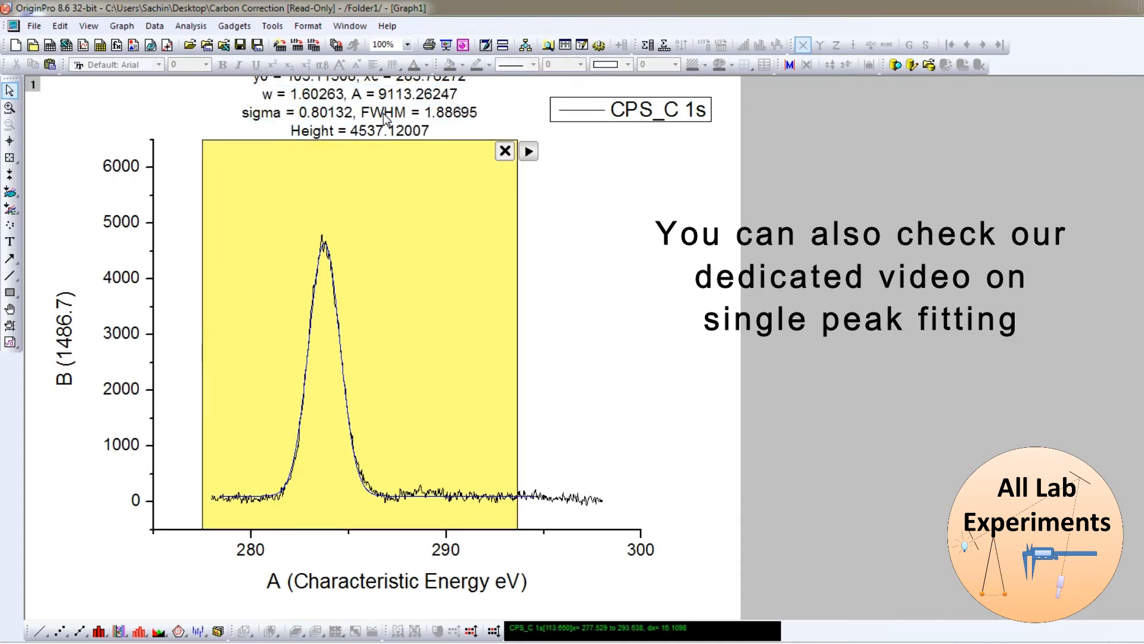
pyautogui.moveTo(384, 113); pyautogui.dragTo(530, 279)
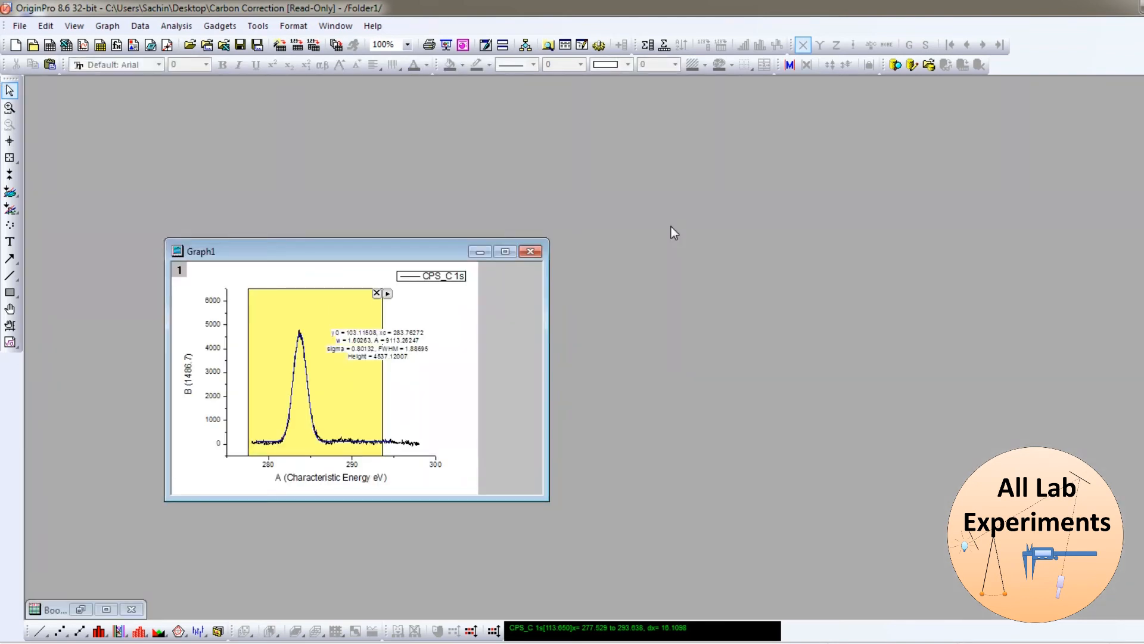
# Step: In the Book1 worksheet, shift the binding energy values of column A with the formula col(A)+1
pyautogui.click(82, 609)
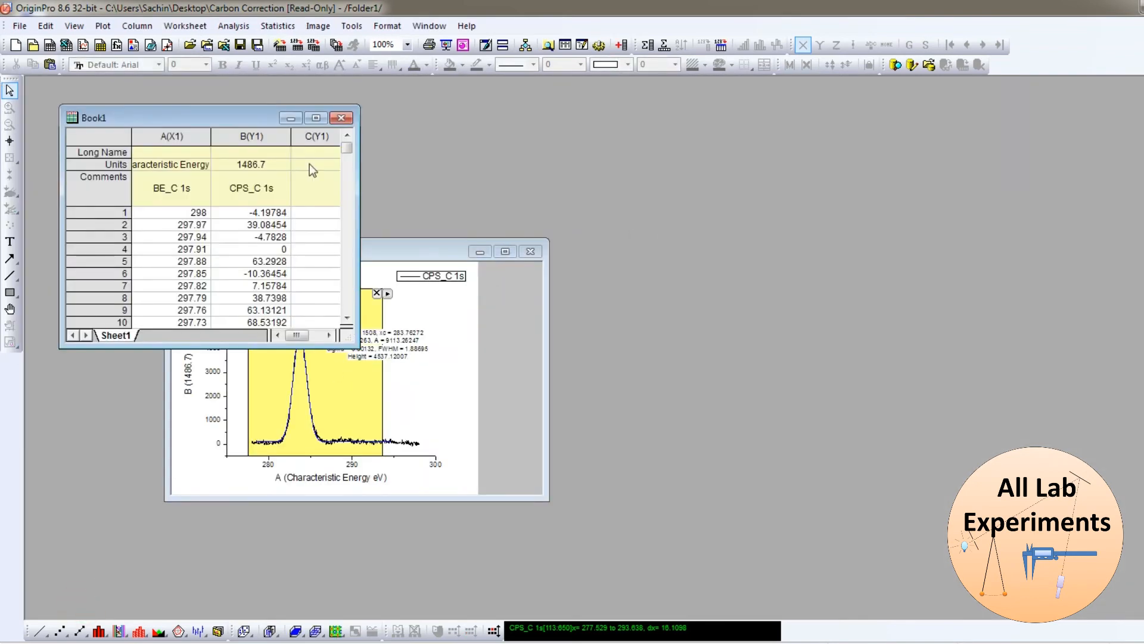
pyautogui.click(316, 118)
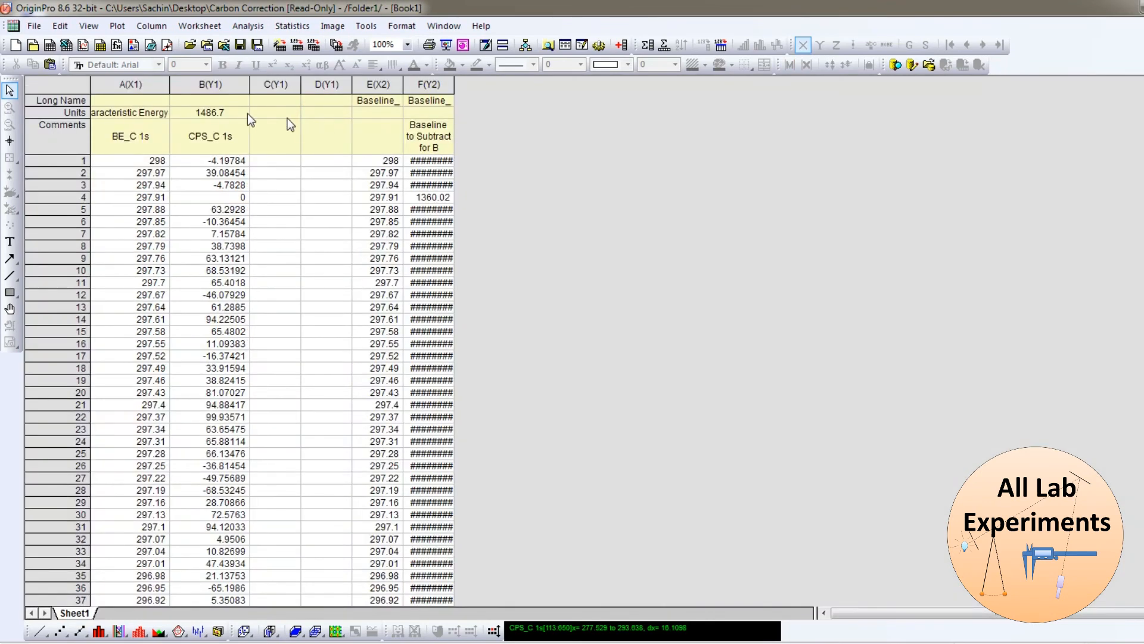
pyautogui.click(125, 89)
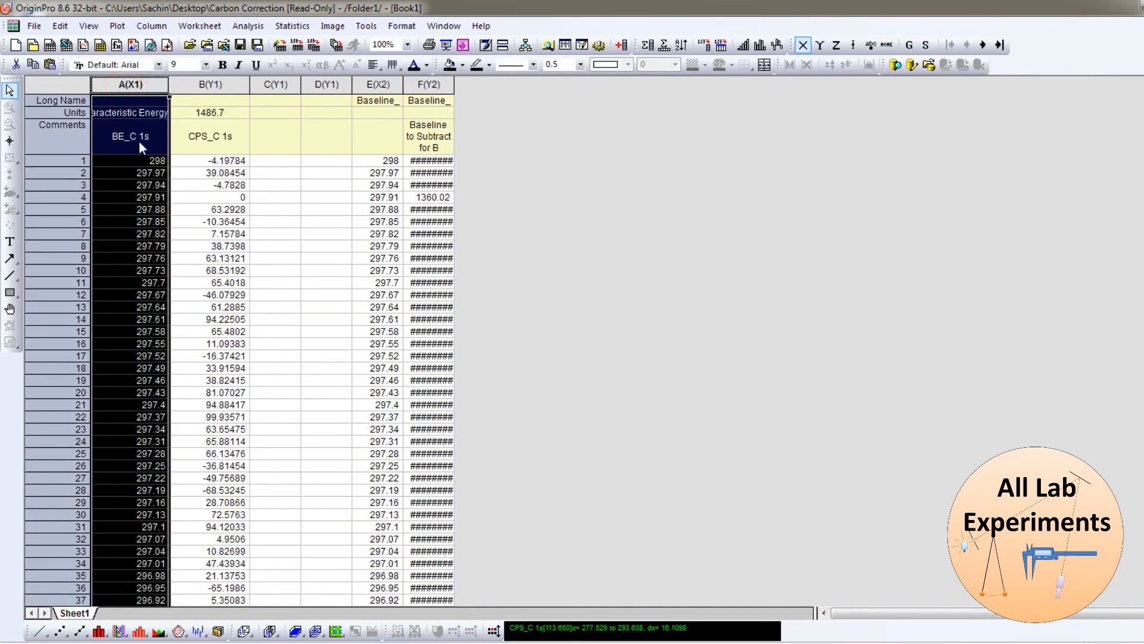
pyautogui.rightClick(137, 87)
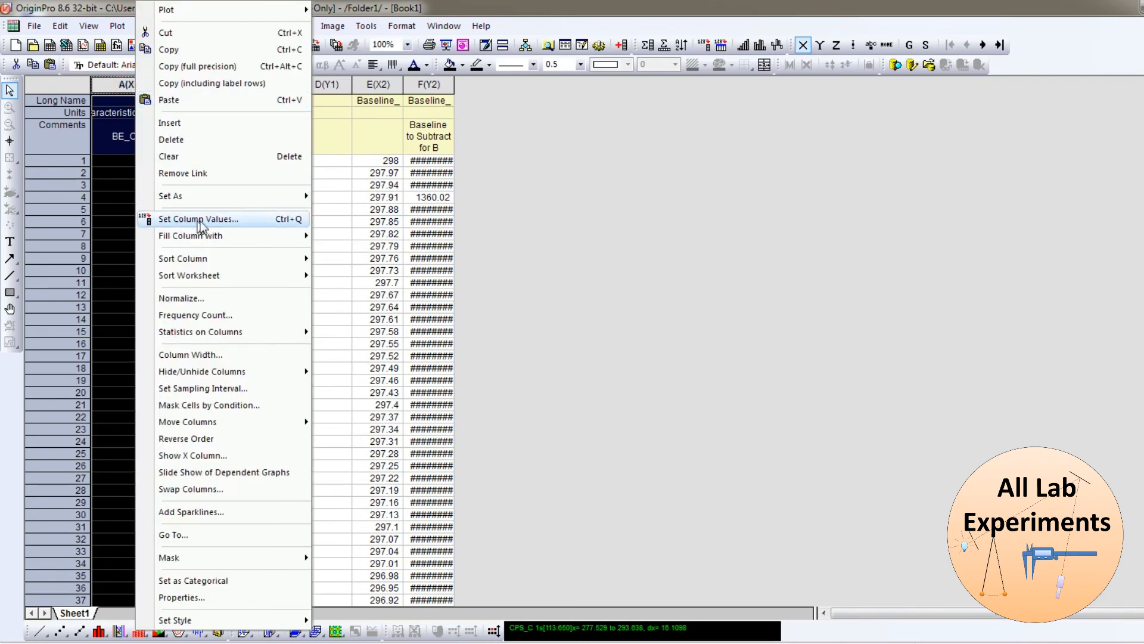
pyautogui.click(225, 218)
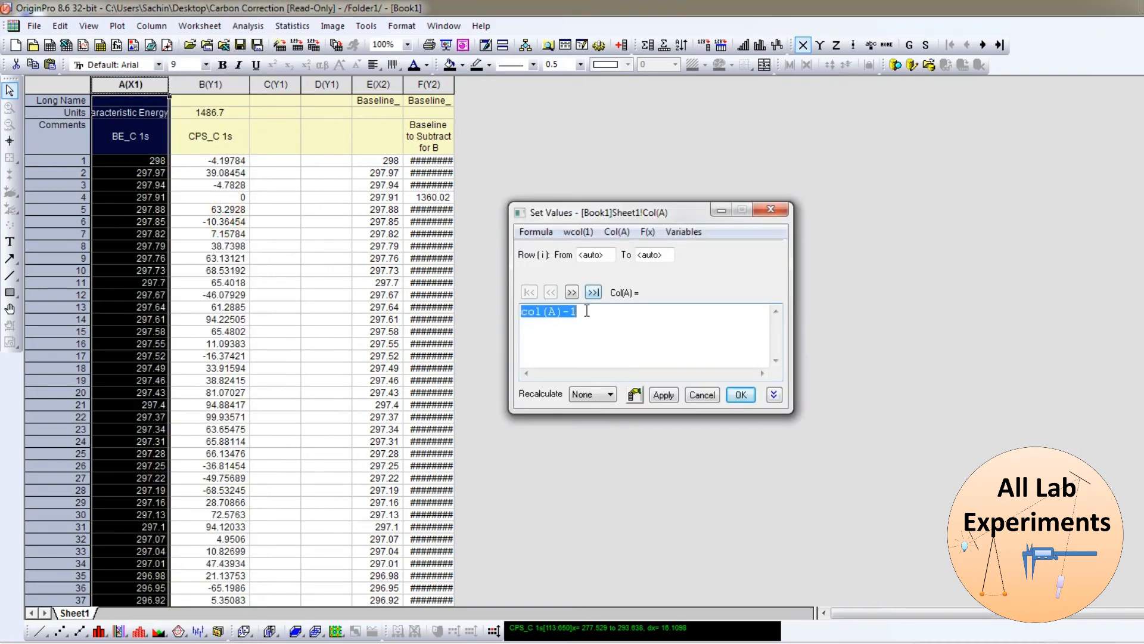
pyautogui.write('col(A)')
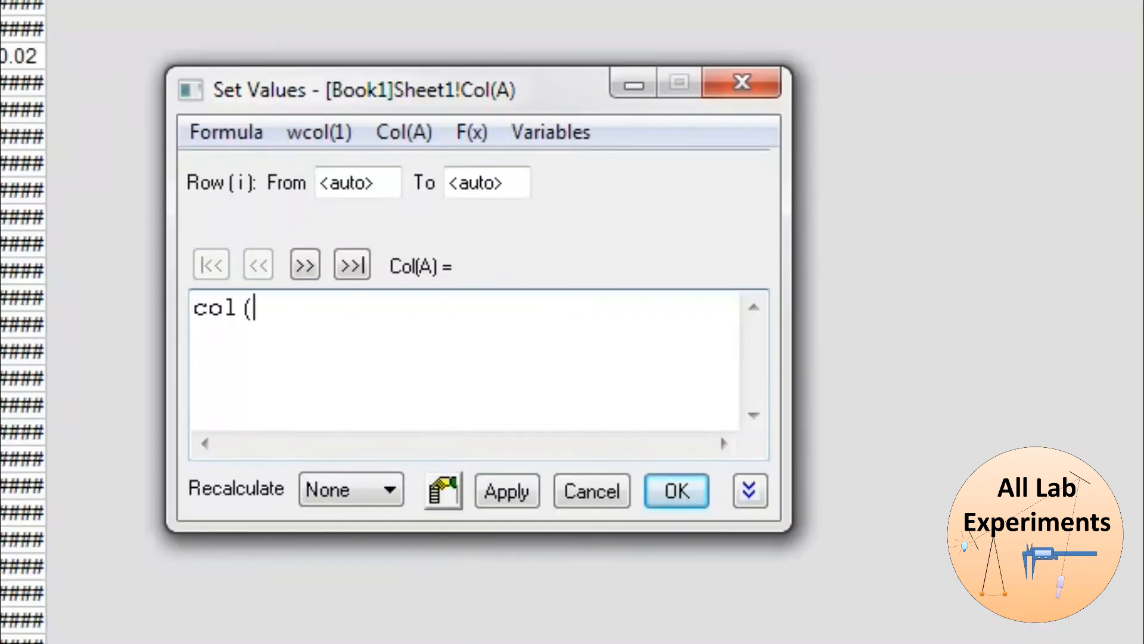
pyautogui.press('Left')
pyautogui.write('A')
pyautogui.press('Right')
pyautogui.write('+1')
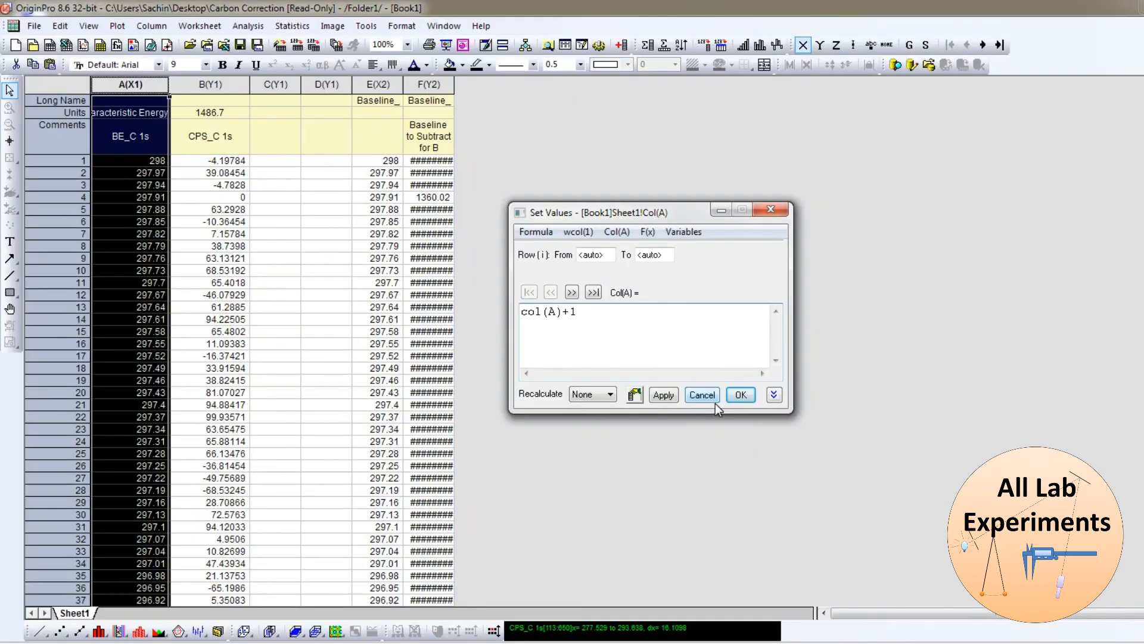
pyautogui.click(691, 490)
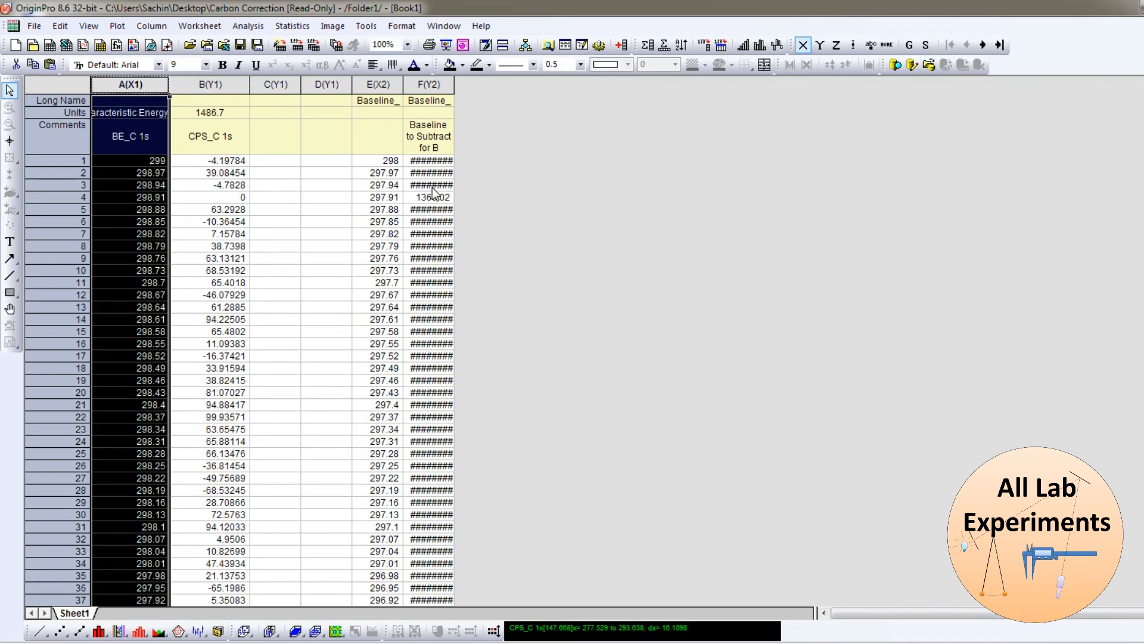
# Step: Return to the maximized Graph1 and move the updated fit results label into the plot area beside the peak
pyautogui.click(1143, 27)
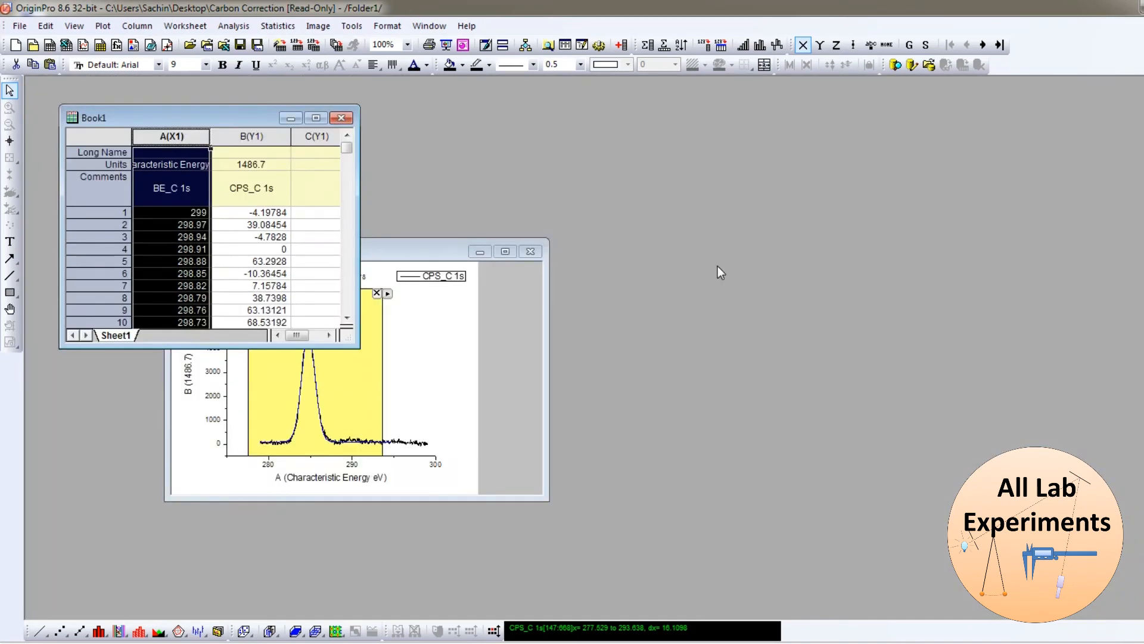
pyautogui.click(506, 253)
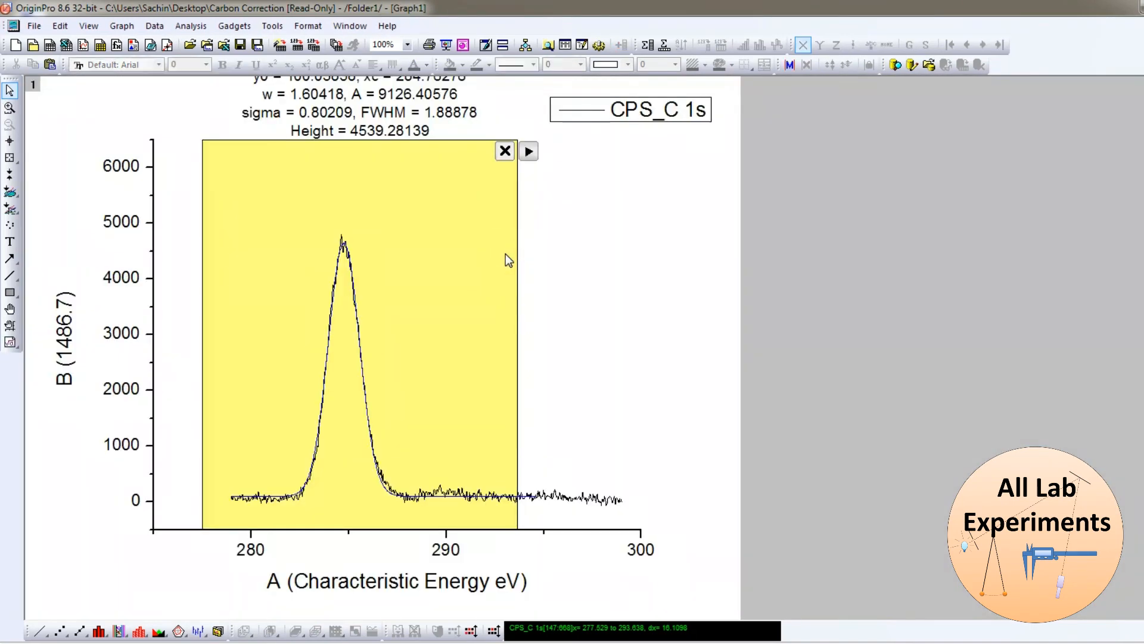
pyautogui.click(391, 94)
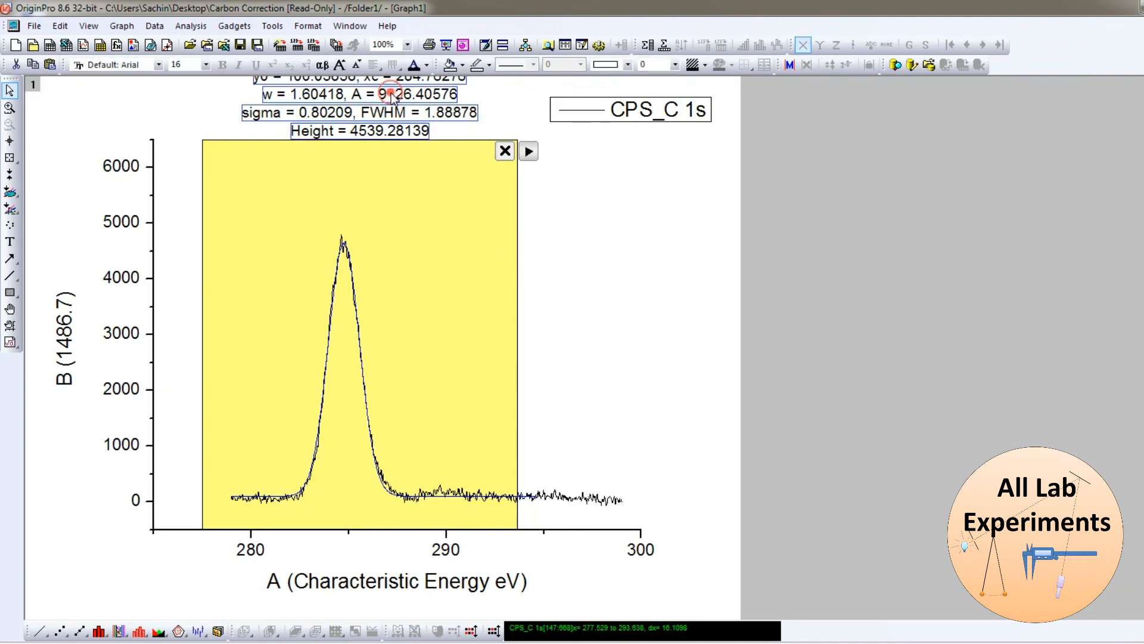
pyautogui.moveTo(391, 93); pyautogui.dragTo(588, 267)
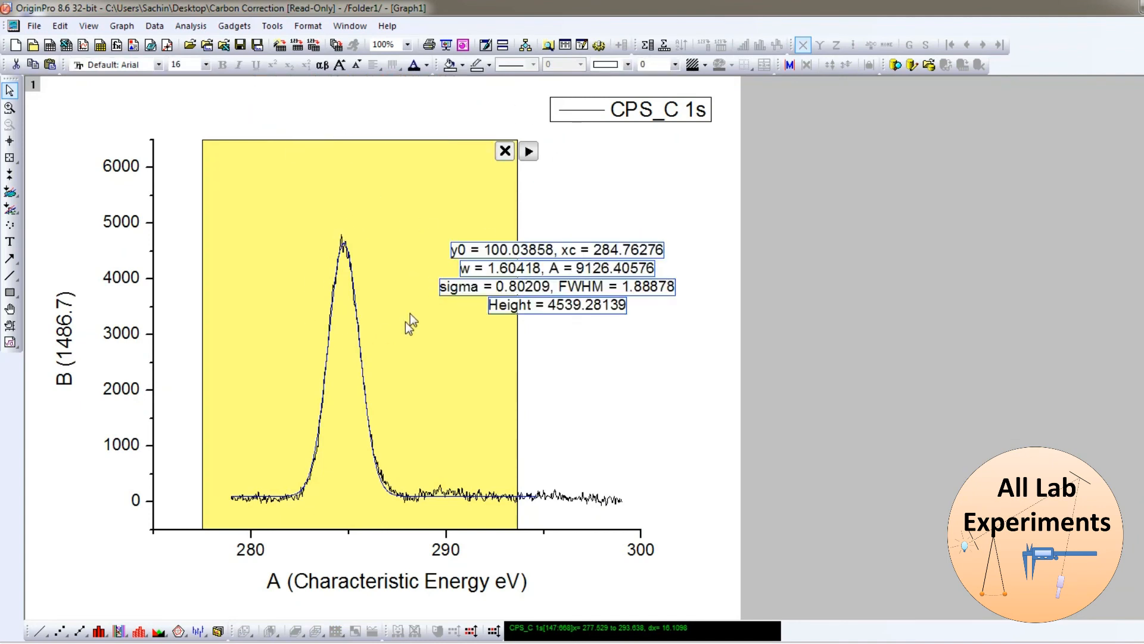